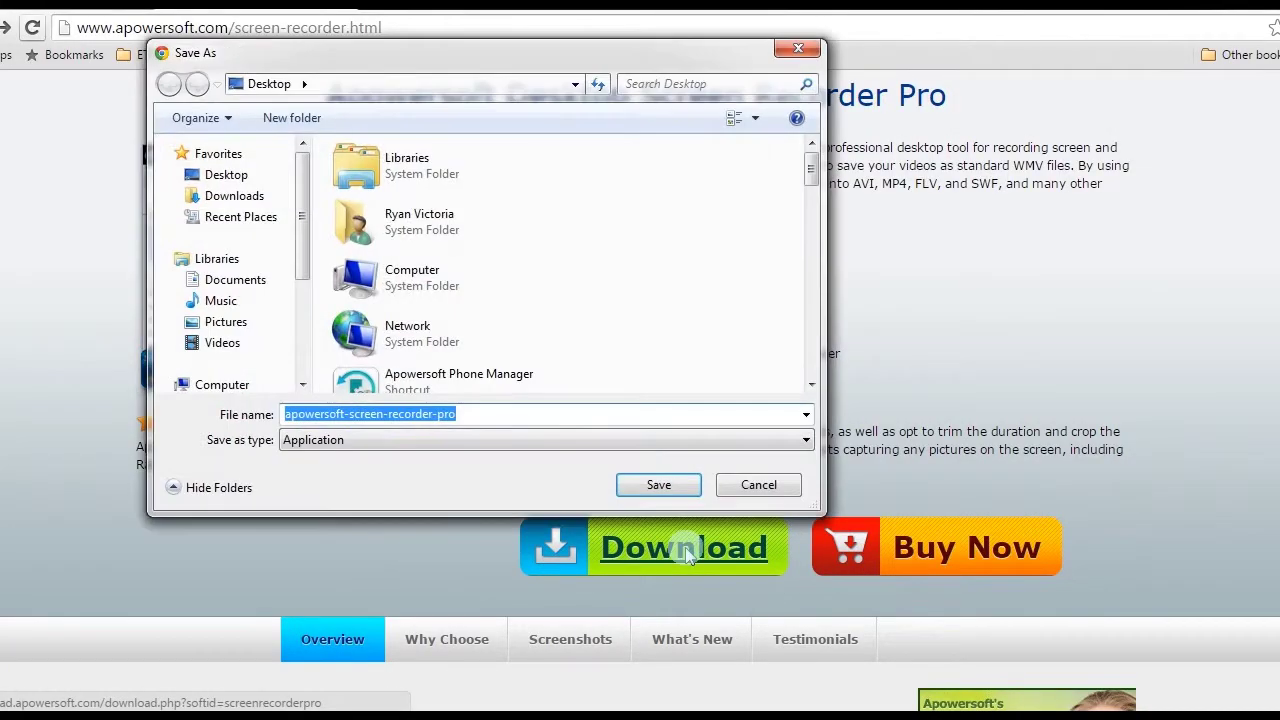
# Save the installer to the Desktop and keep MP4 as the recording video format in Options
pyautogui.click(630, 490)
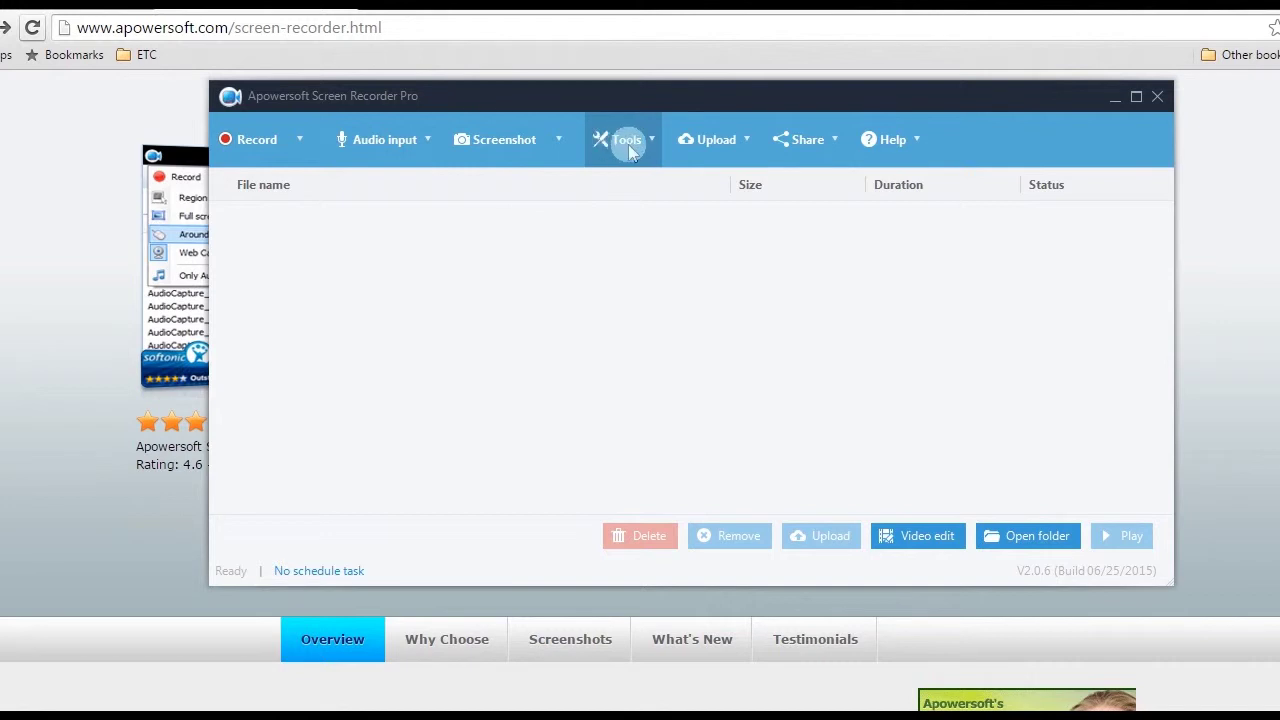
pyautogui.click(651, 139)
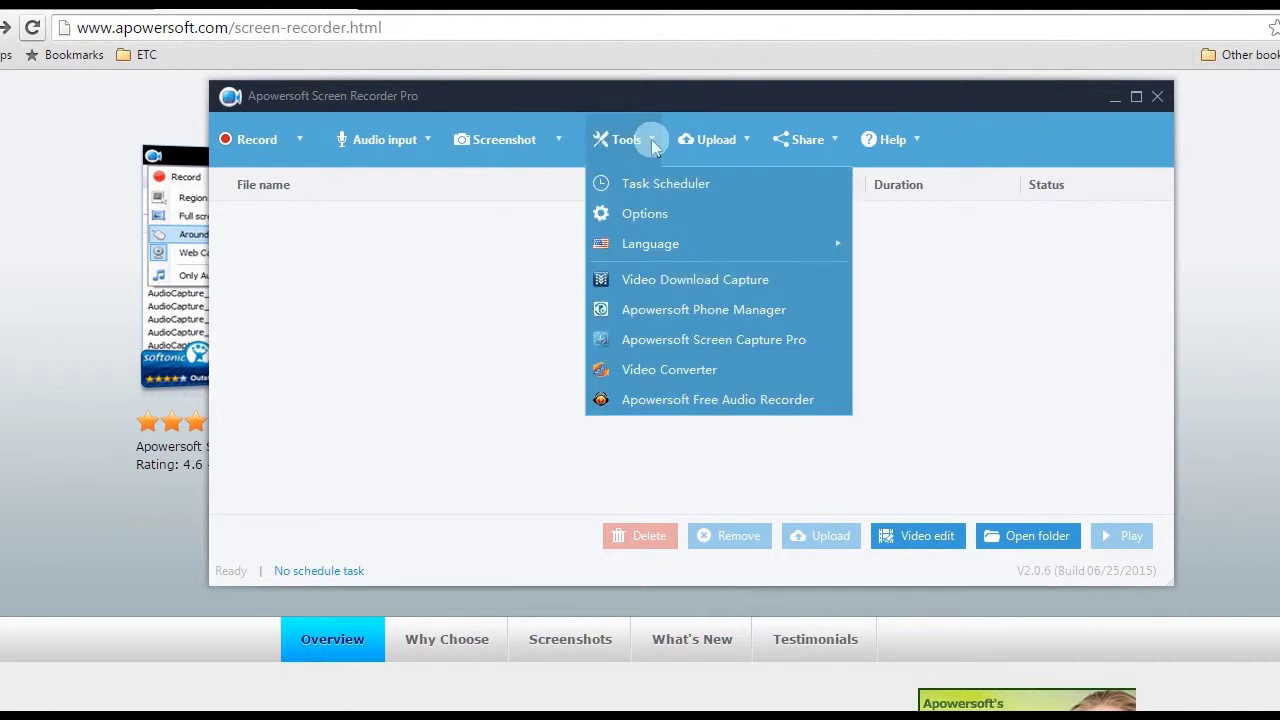
pyautogui.click(645, 215)
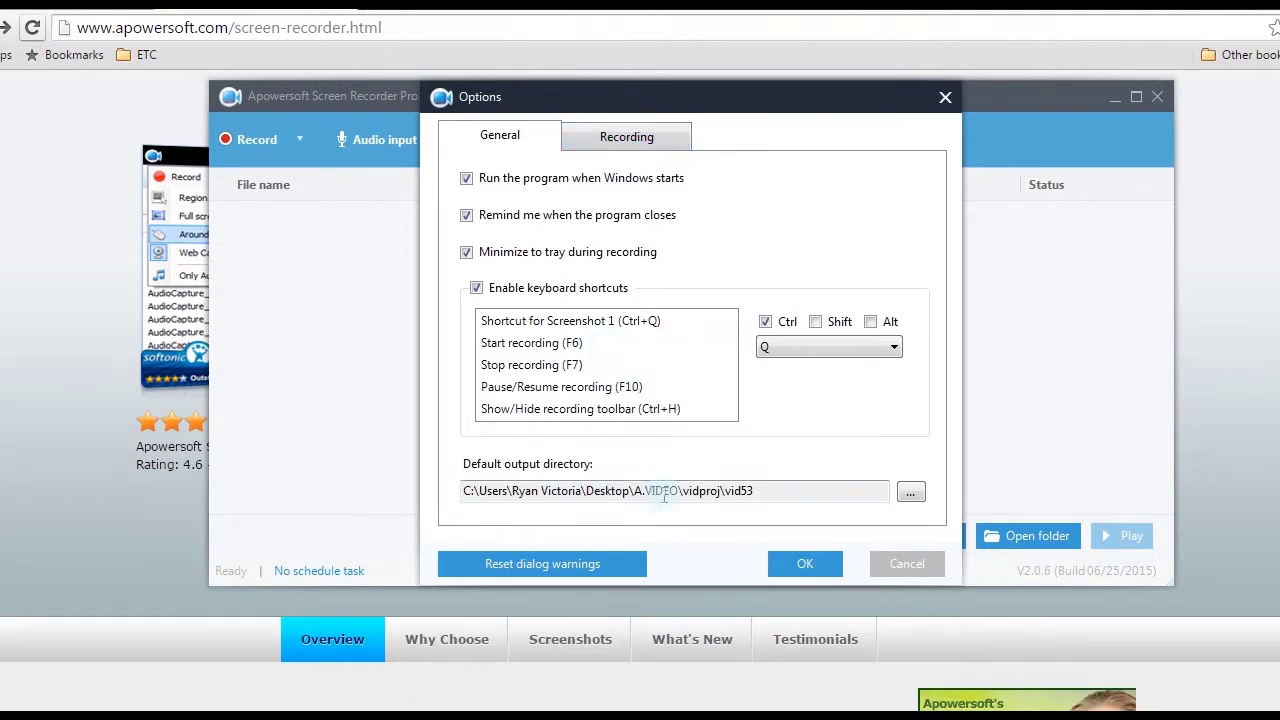
pyautogui.click(630, 143)
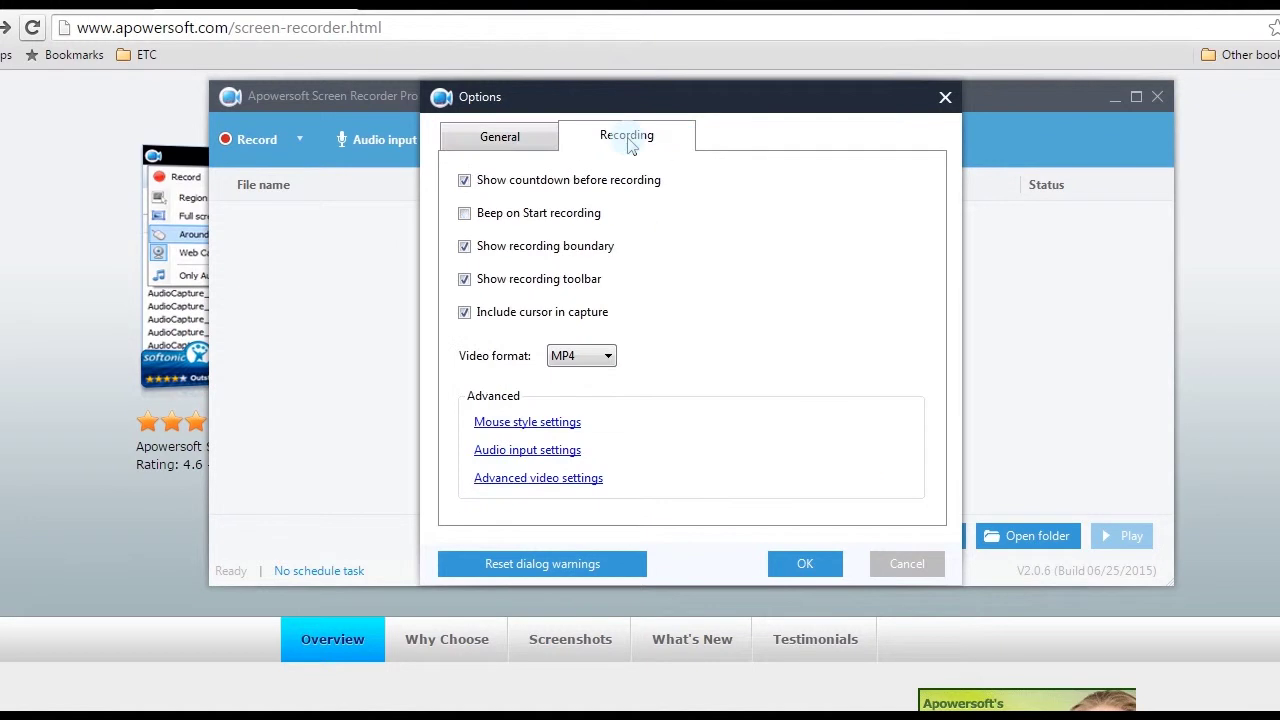
pyautogui.click(574, 364)
pyautogui.click(588, 358)
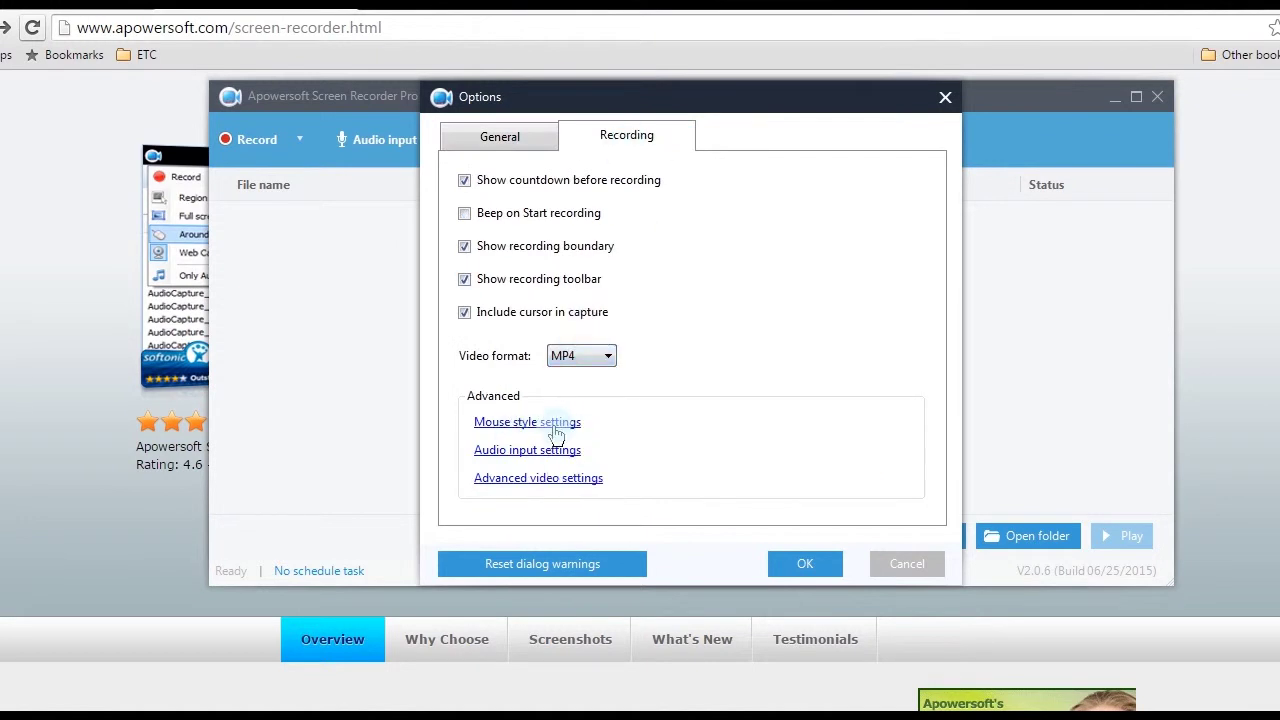
pyautogui.click(806, 564)
# Check the audio input choices and the available recording modes
pyautogui.click(429, 140)
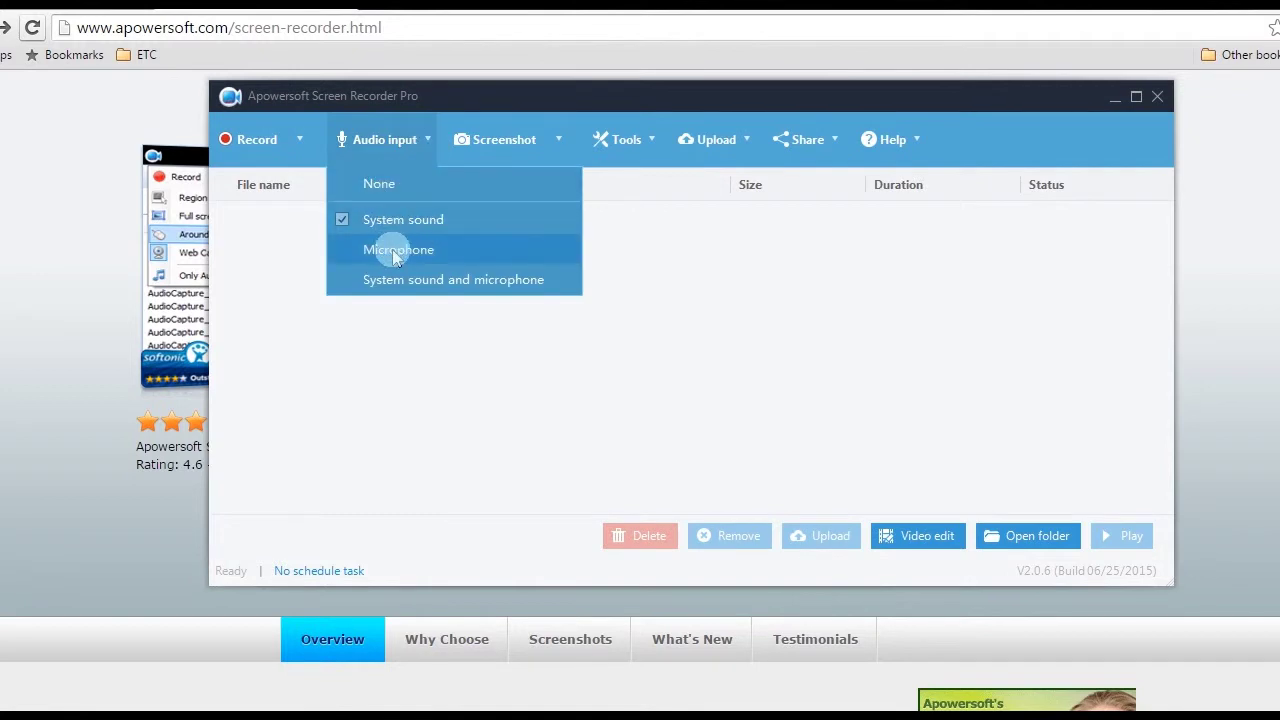
pyautogui.click(391, 334)
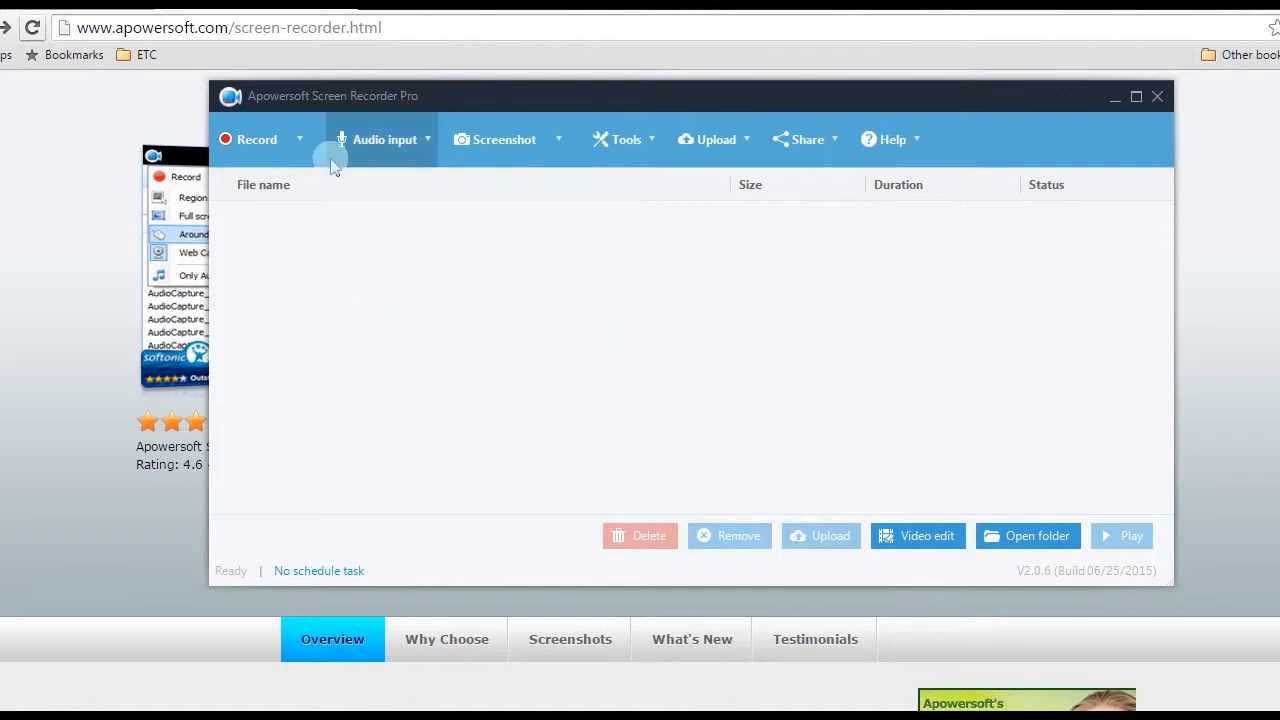
pyautogui.click(294, 140)
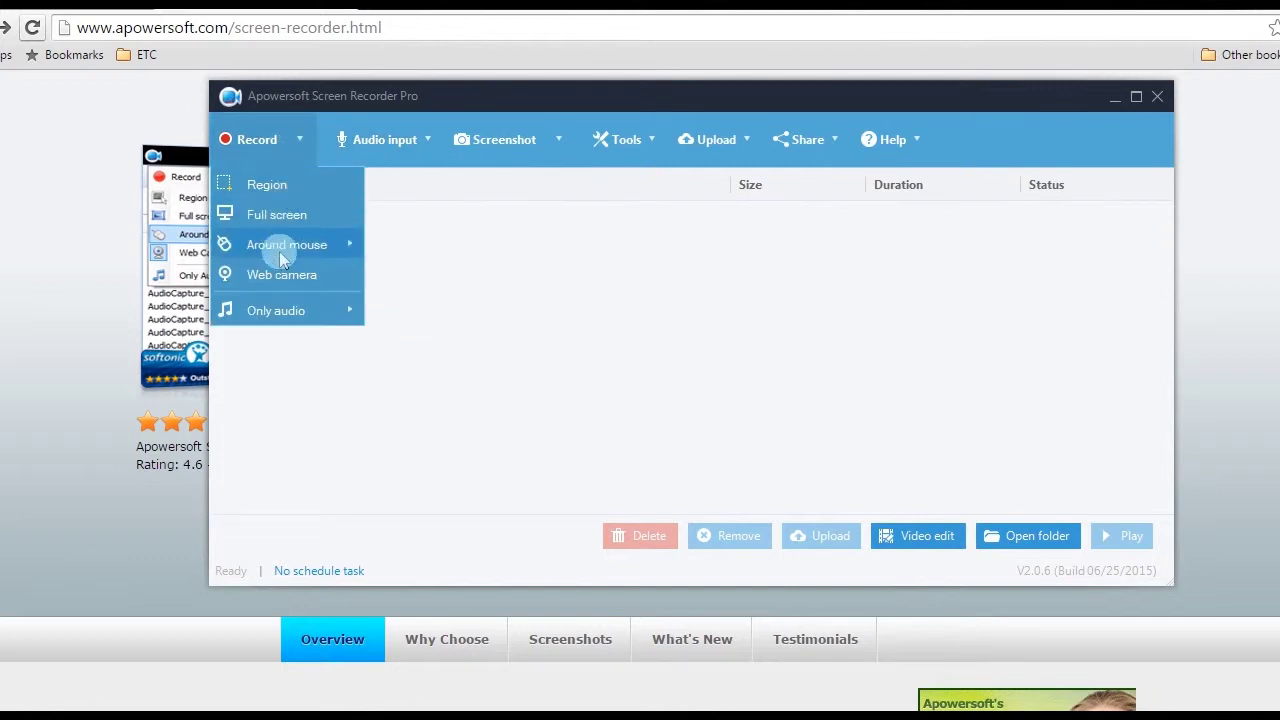
# Review Skype's audio, sound and video settings without changes, then start a video call with the contact
pyautogui.click(293, 343)
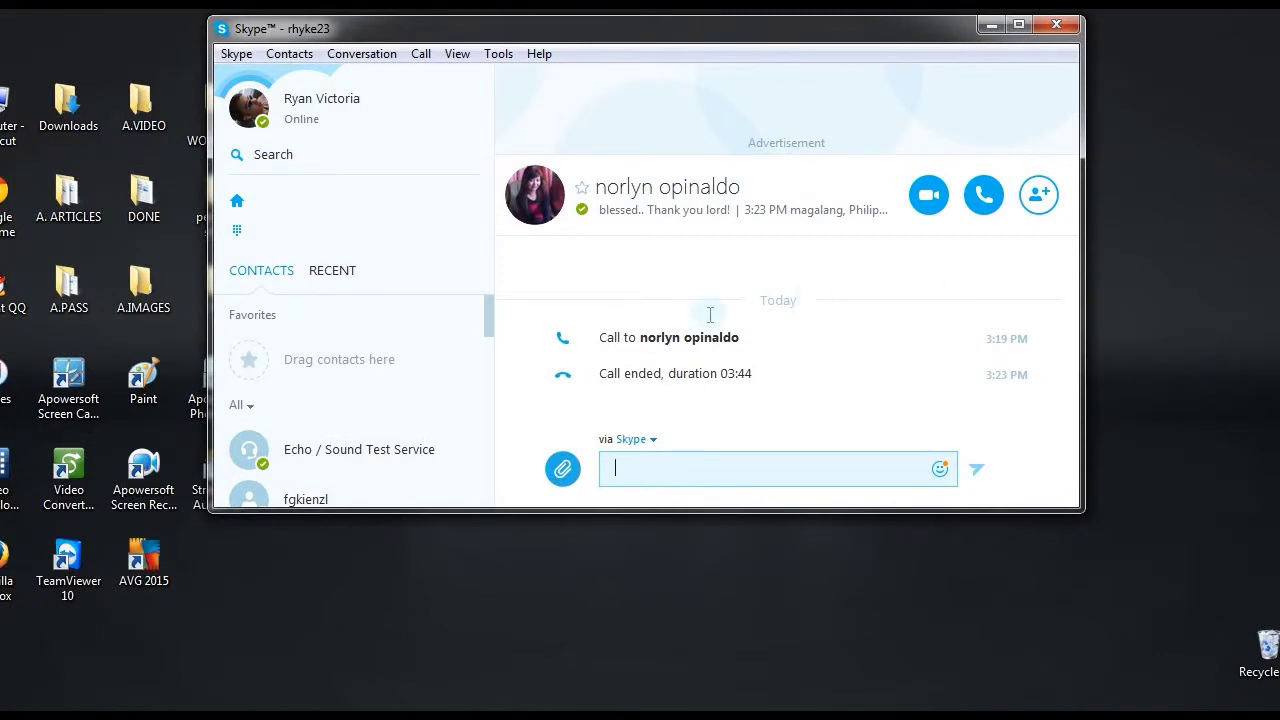
pyautogui.click(500, 56)
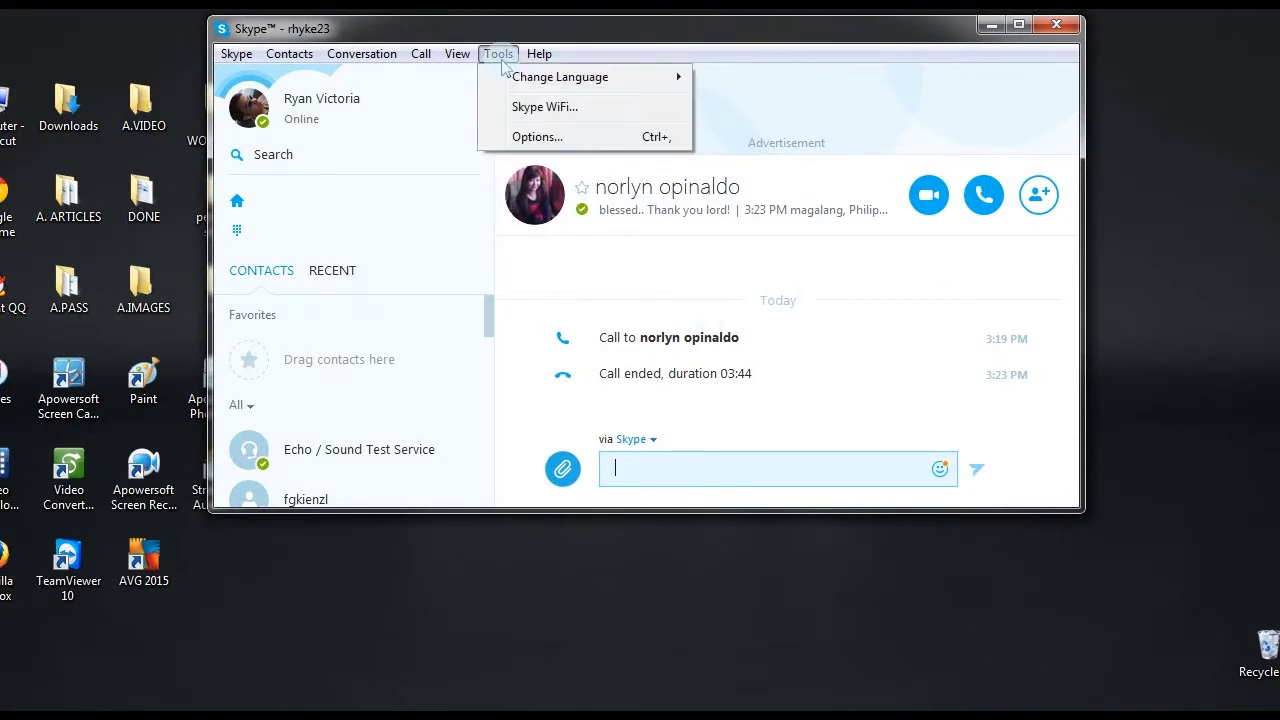
pyautogui.click(540, 140)
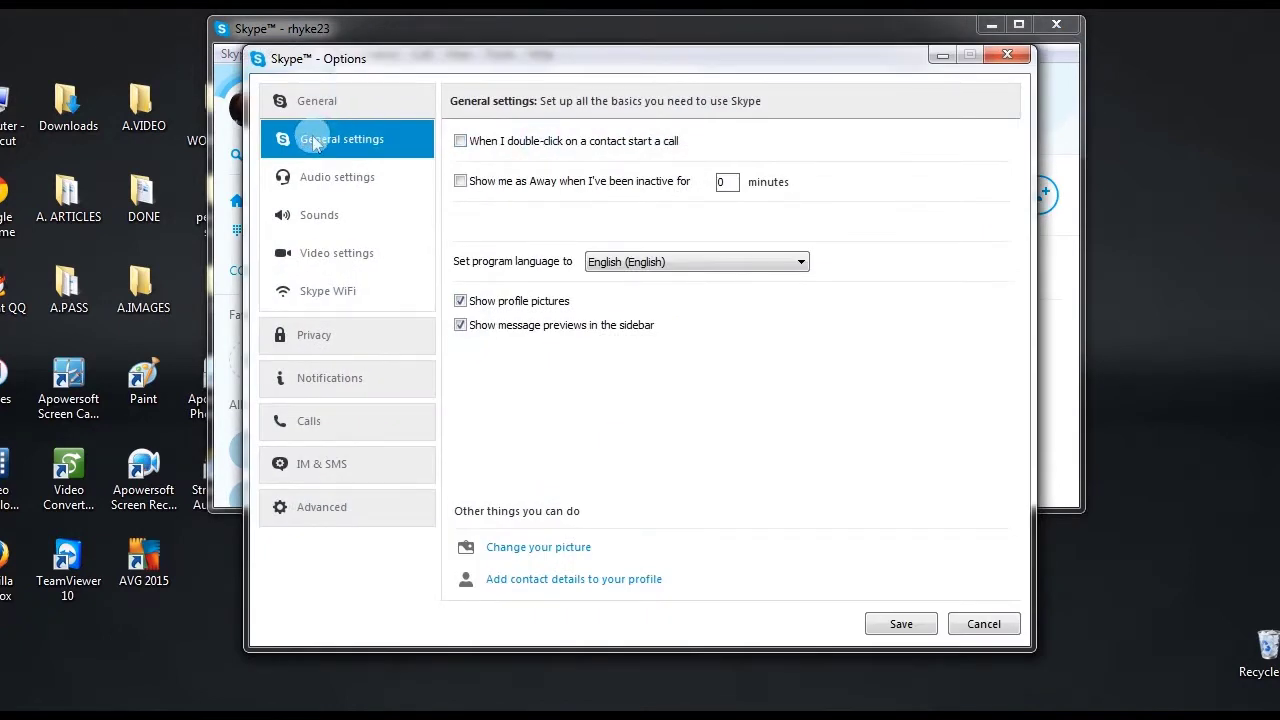
pyautogui.click(323, 186)
pyautogui.click(323, 216)
pyautogui.click(323, 252)
pyautogui.press('Escape')
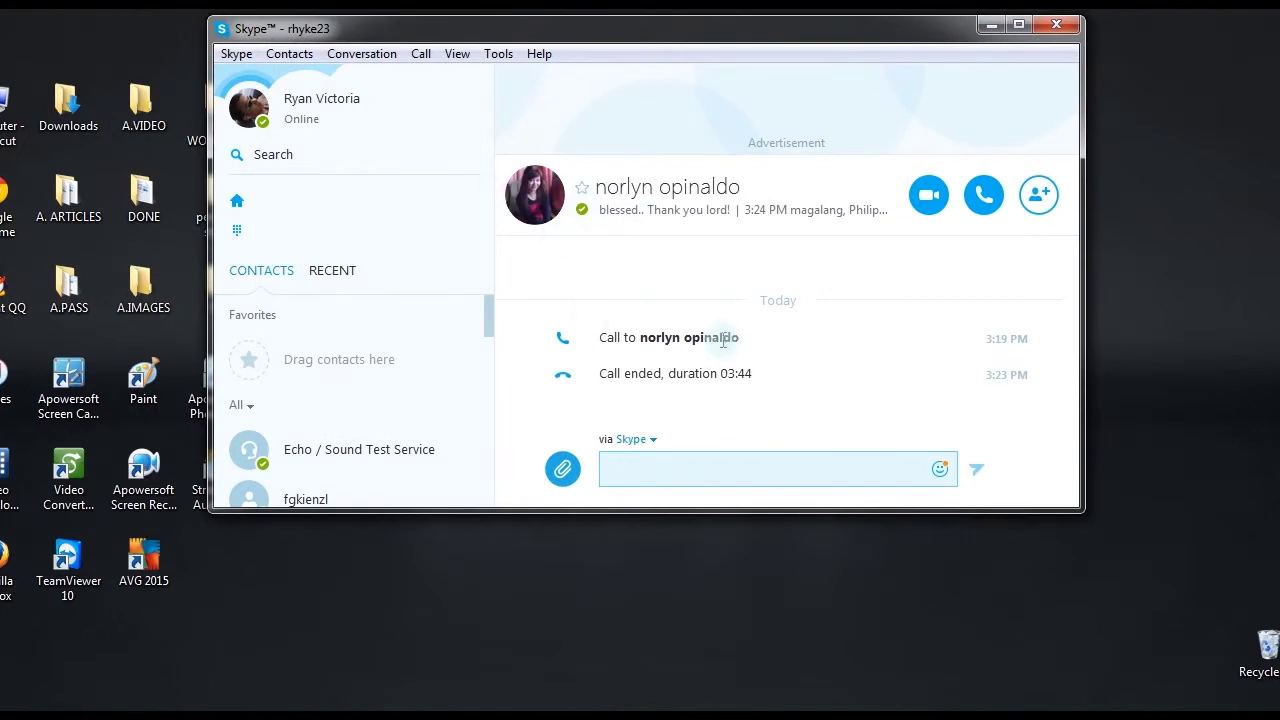
pyautogui.click(927, 195)
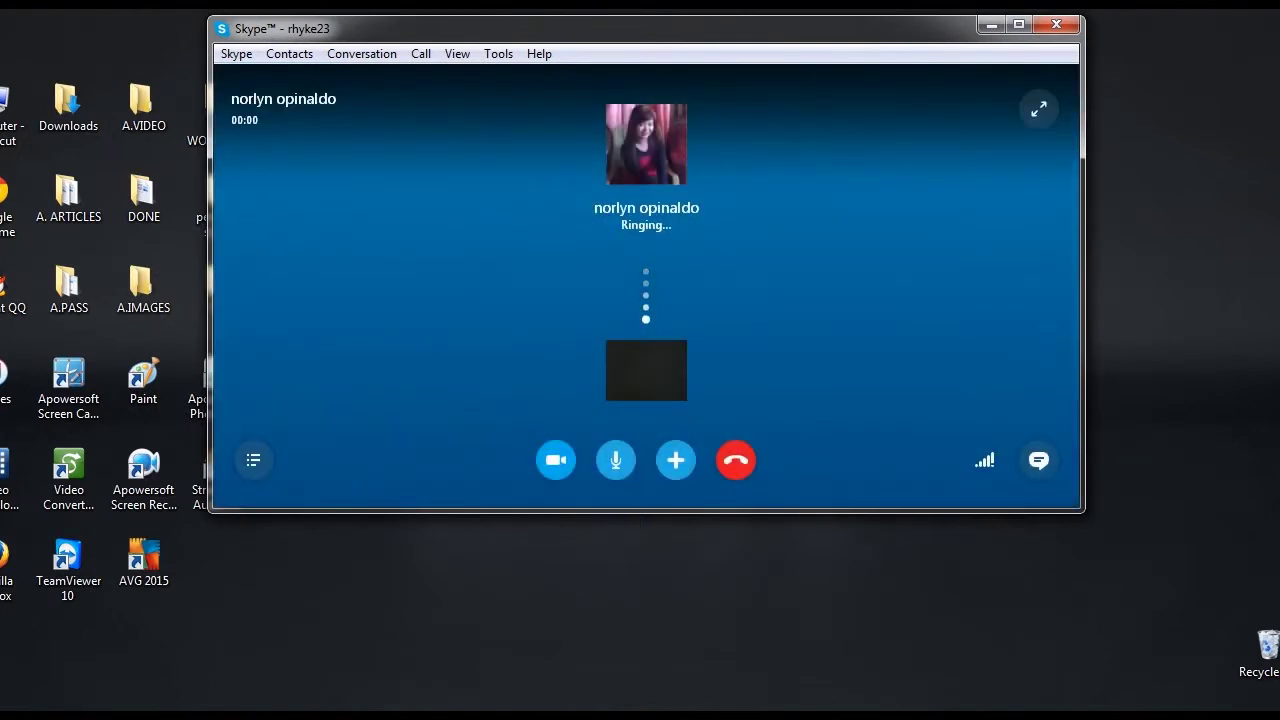
# Start a Region recording outlining the 864 x 450 Skype call window
pyautogui.click(355, 714)
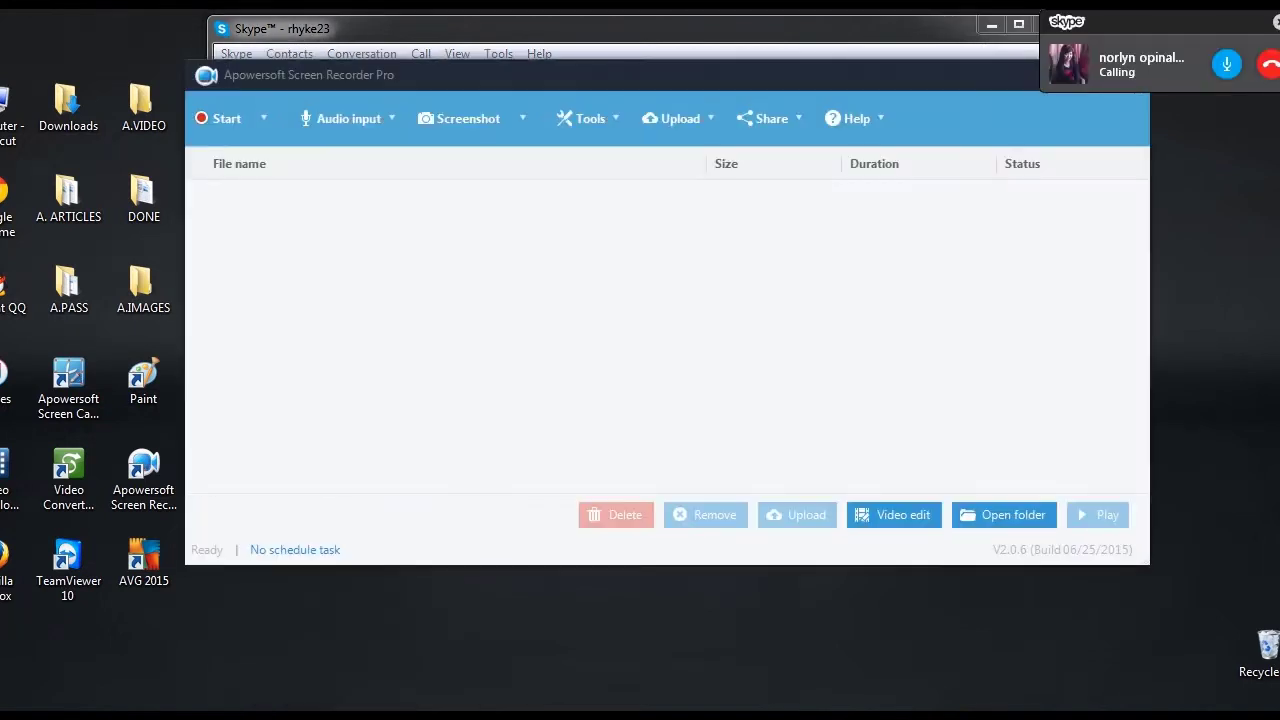
pyautogui.moveTo(477, 89); pyautogui.dragTo(601, 98)
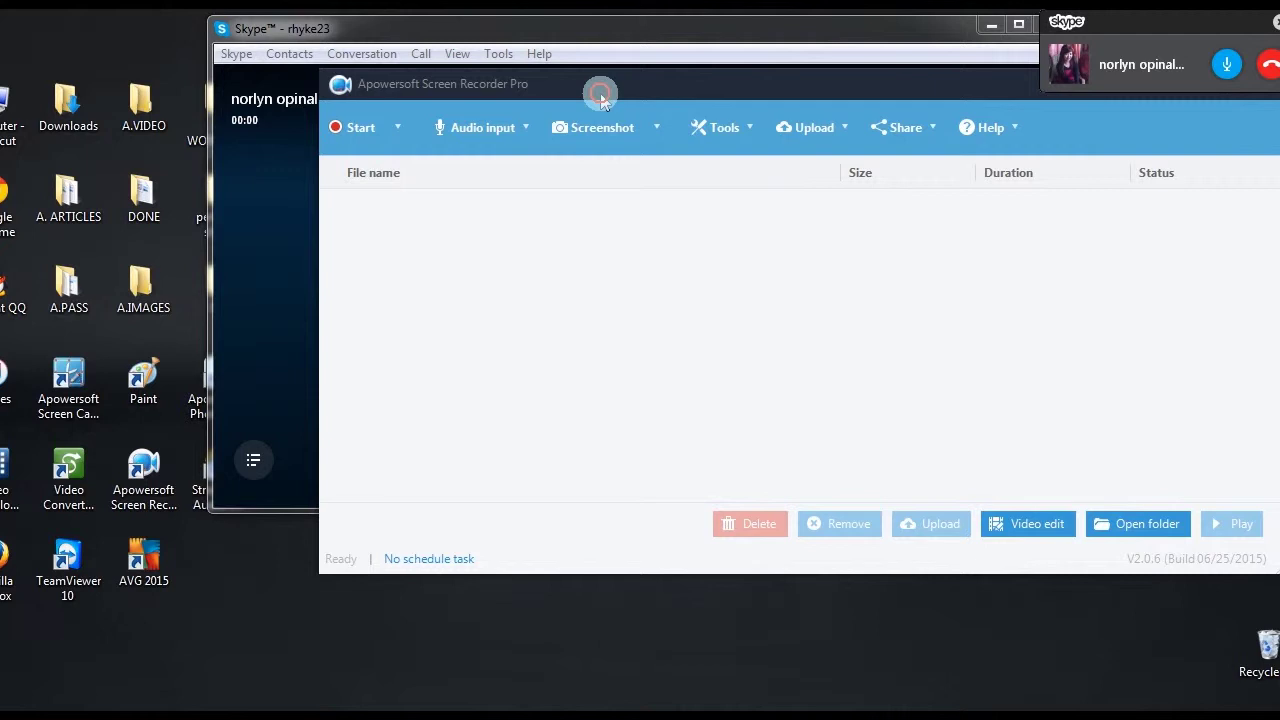
pyautogui.click(397, 127)
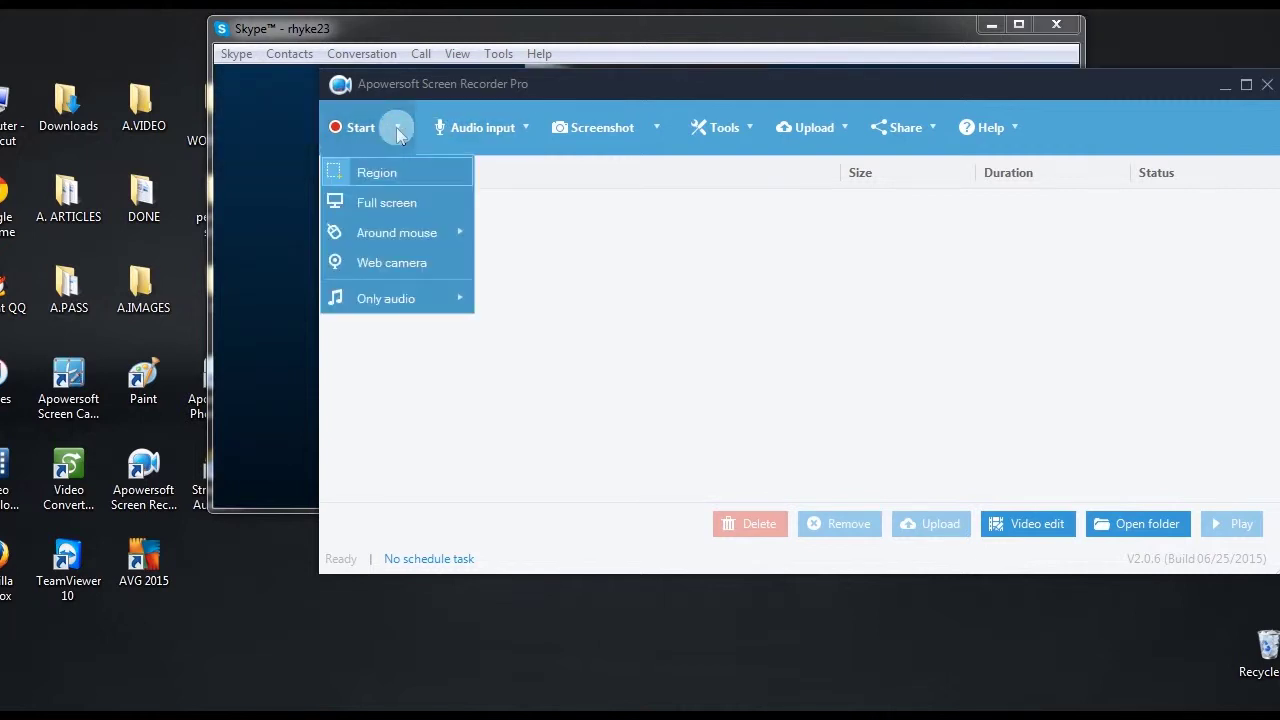
pyautogui.click(354, 178)
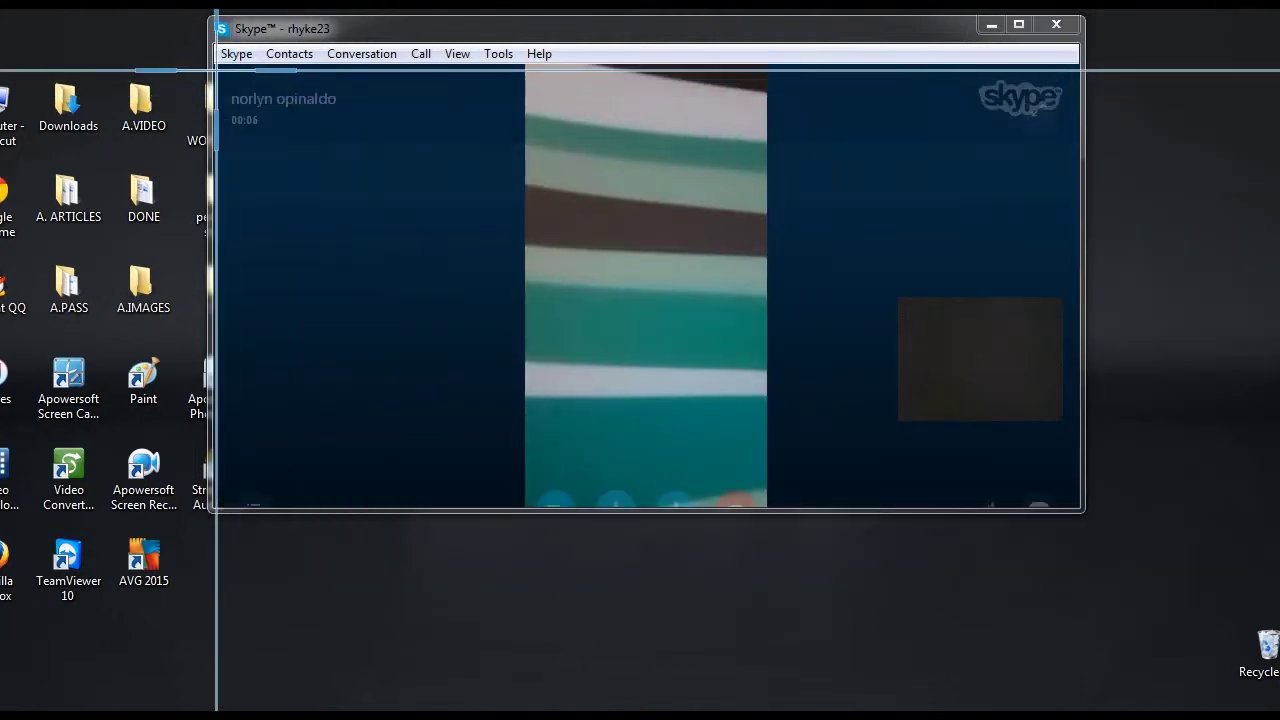
pyautogui.moveTo(215, 47); pyautogui.dragTo(1079, 498)
pyautogui.click(869, 561)
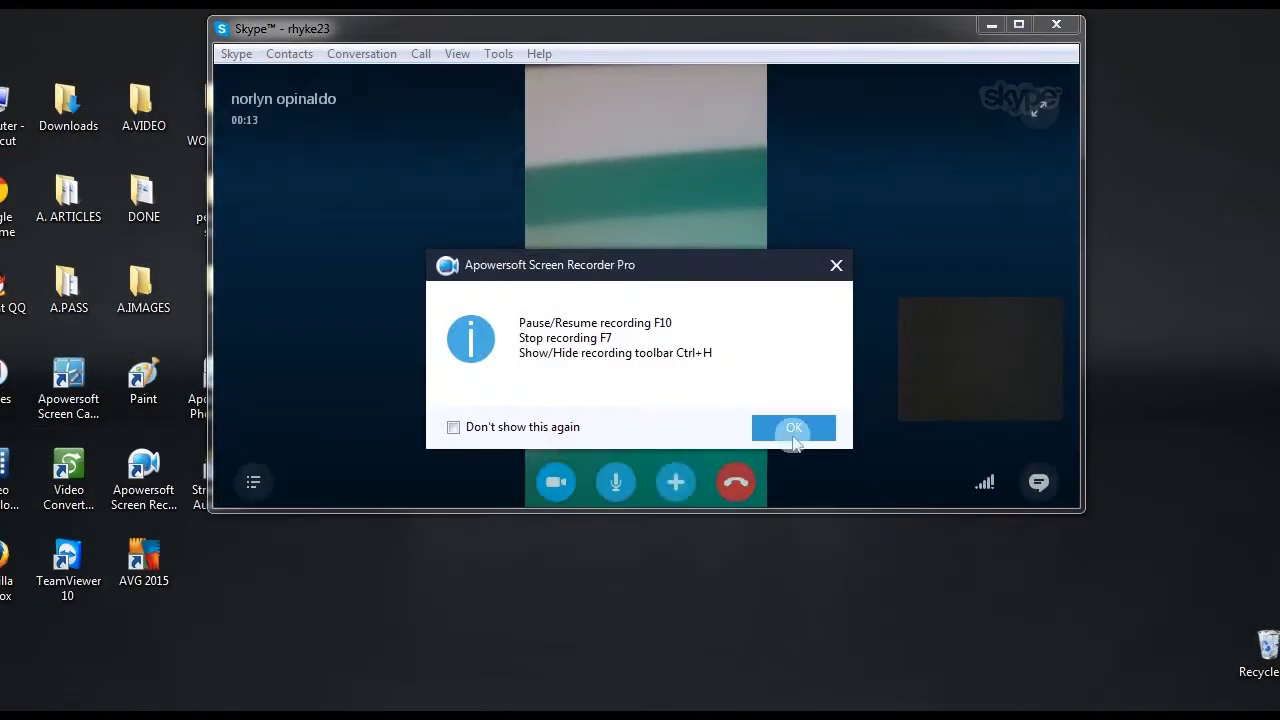
pyautogui.click(791, 429)
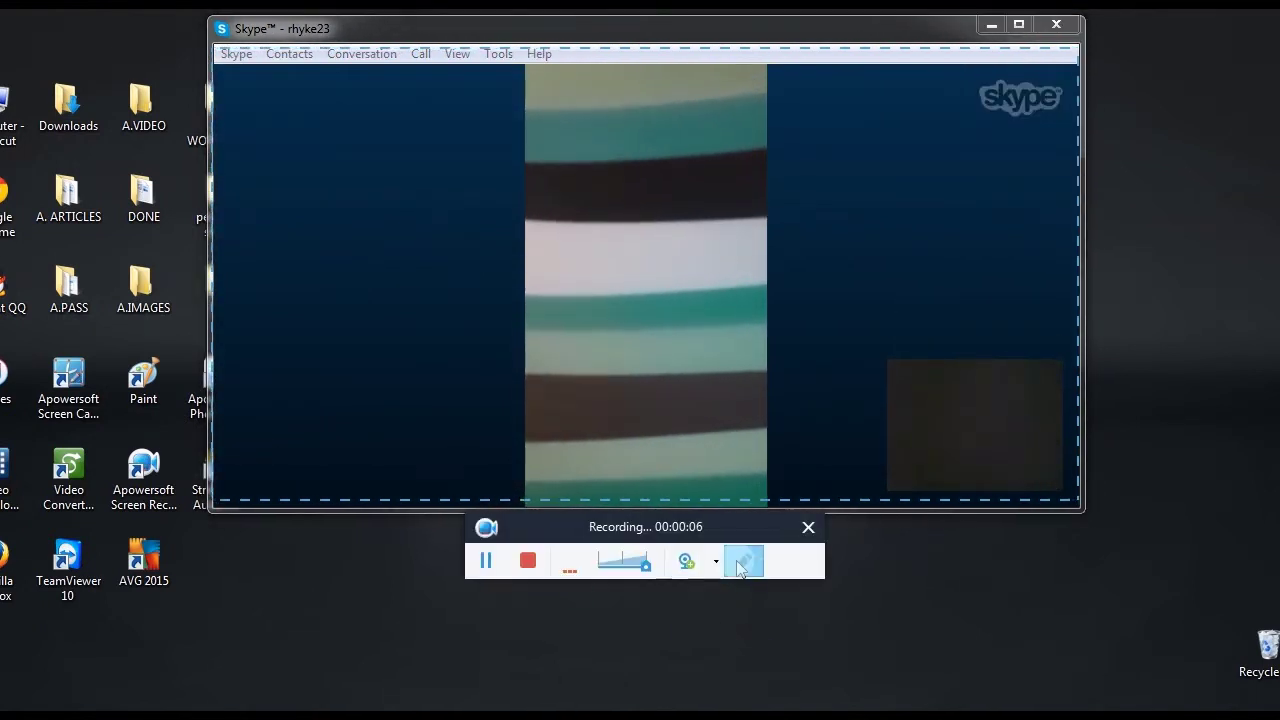
# Draw a red horizontal line across the call video and add the text 'hello' on it
pyautogui.click(742, 561)
pyautogui.click(549, 613)
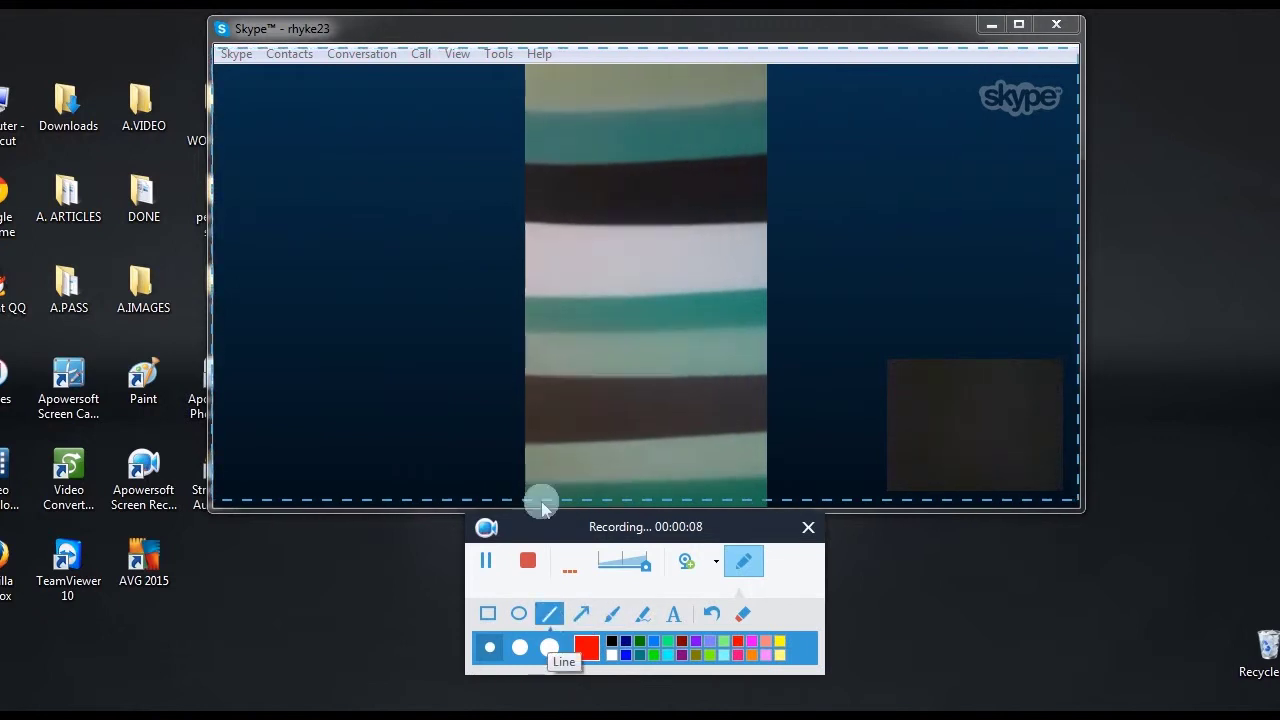
pyautogui.moveTo(547, 396); pyautogui.dragTo(750, 397)
pyautogui.click(673, 613)
pyautogui.click(571, 368)
pyautogui.write('he')
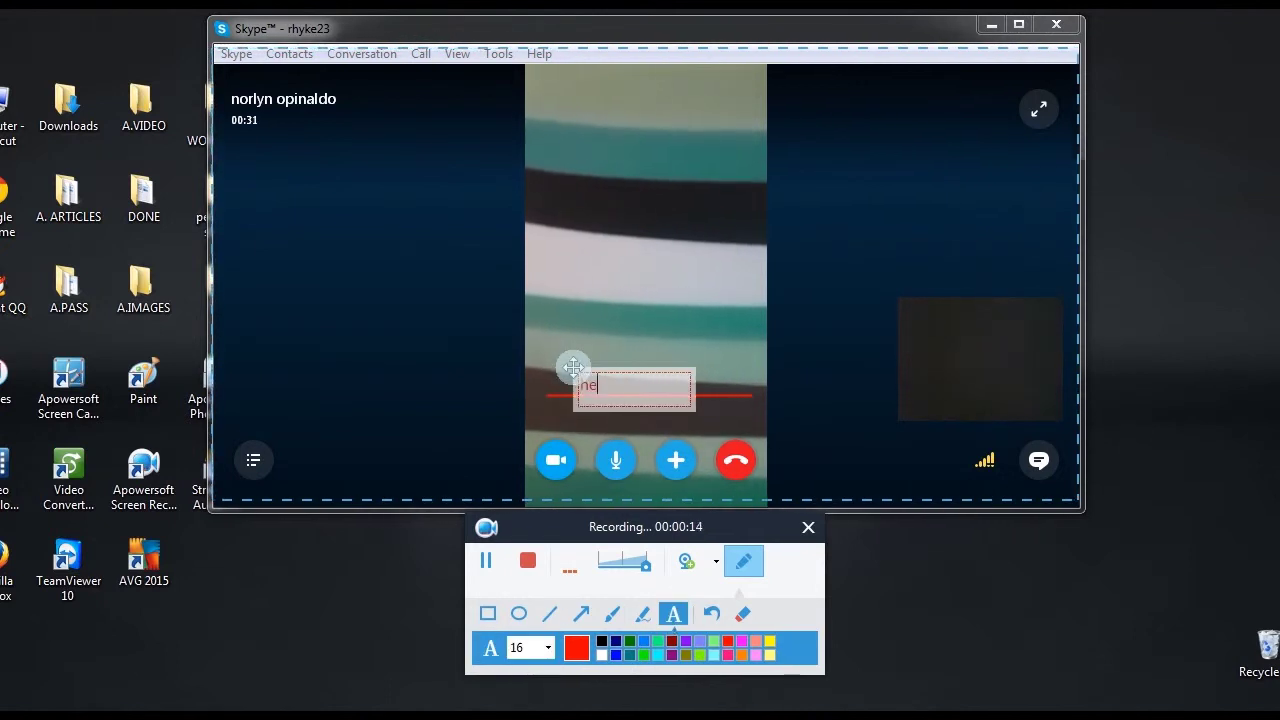
pyautogui.write('llo')
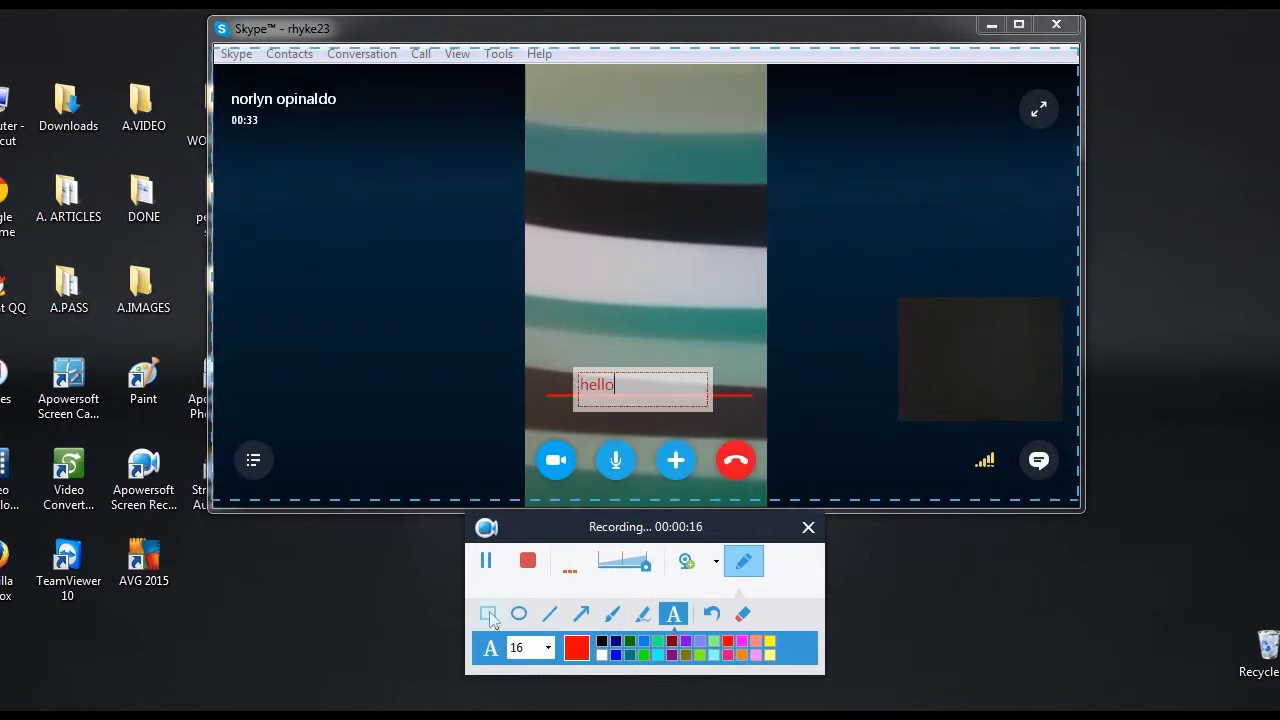
# Circle the 'hello' text with a red ellipse, then undo the last two annotations
pyautogui.click(518, 613)
pyautogui.moveTo(555, 362); pyautogui.dragTo(660, 395)
pyautogui.click(714, 617)
pyautogui.click(716, 620)
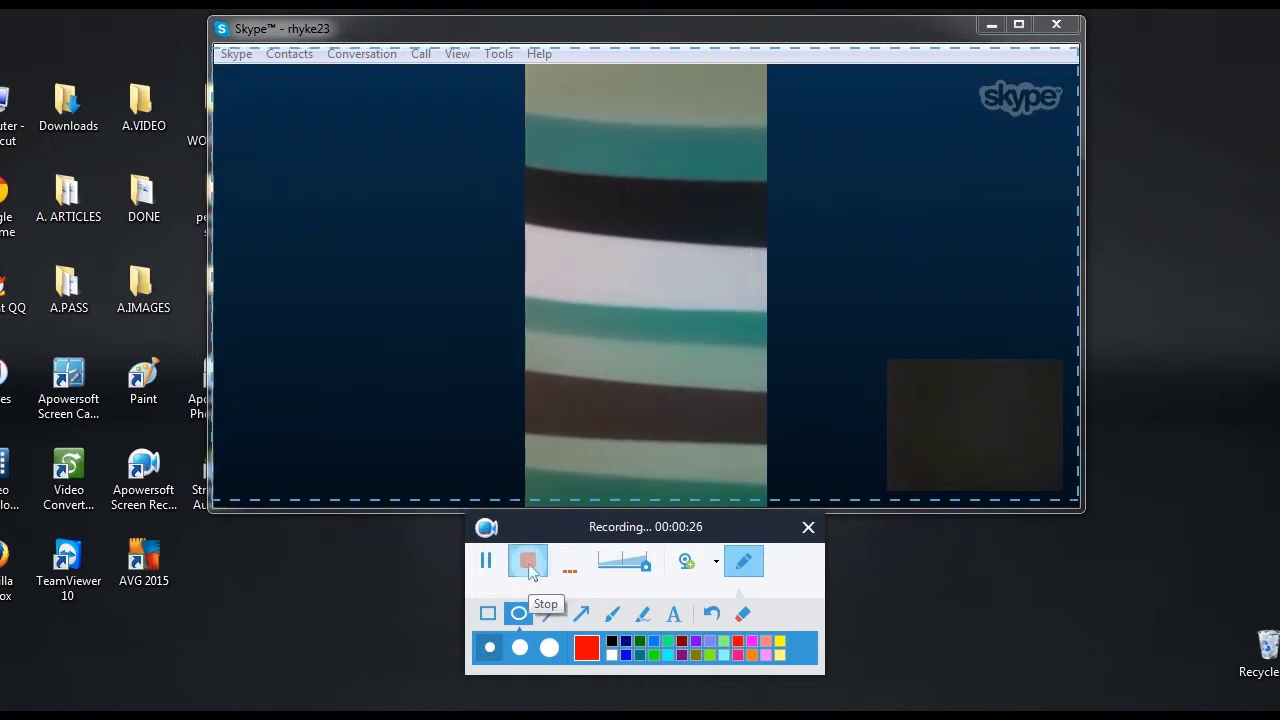
# Stop recording to save 20150915_152452.mp4, then play it back and skip ahead past 00:07
pyautogui.click(531, 568)
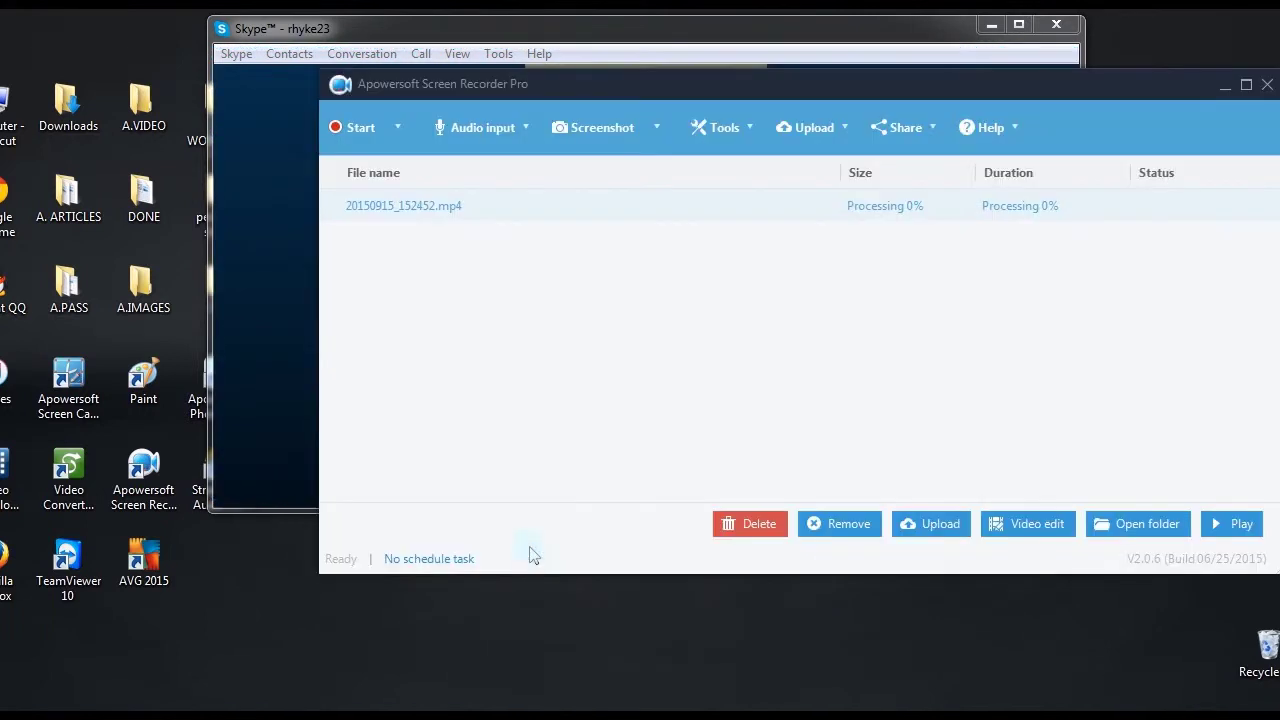
pyautogui.moveTo(651, 86); pyautogui.dragTo(555, 88)
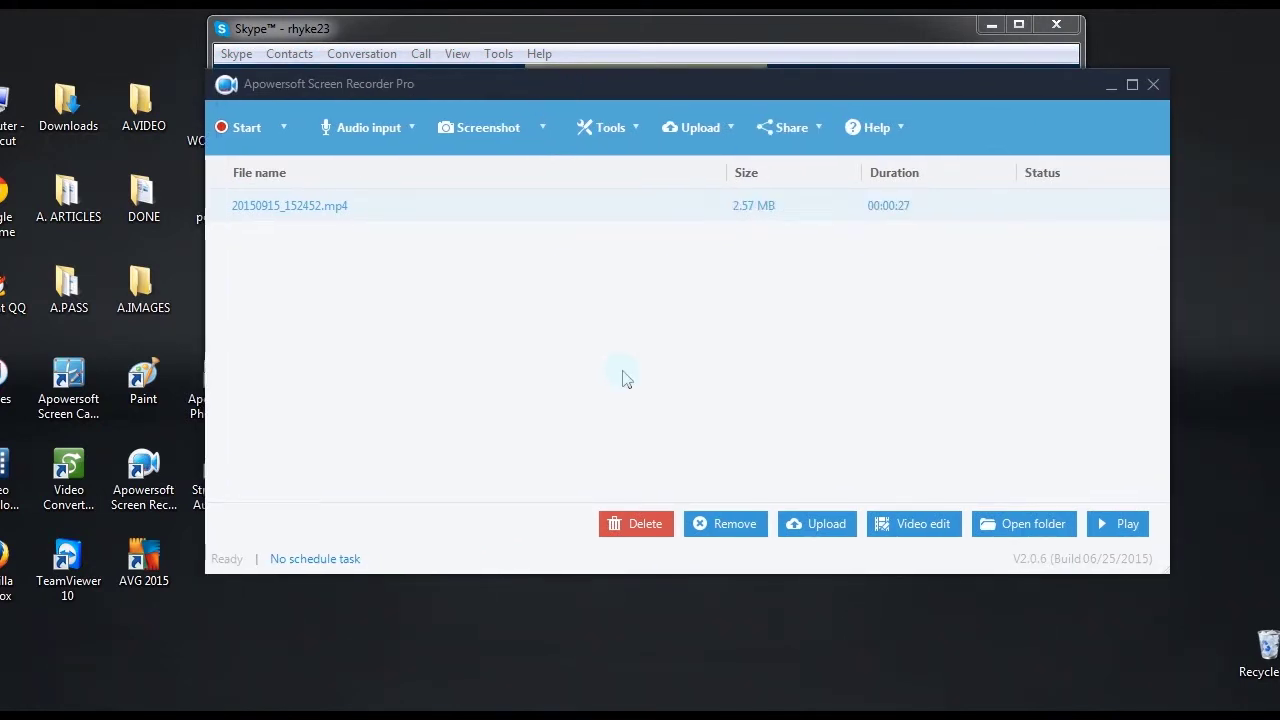
pyautogui.rightClick(294, 215)
pyautogui.click(338, 219)
pyautogui.click(385, 467)
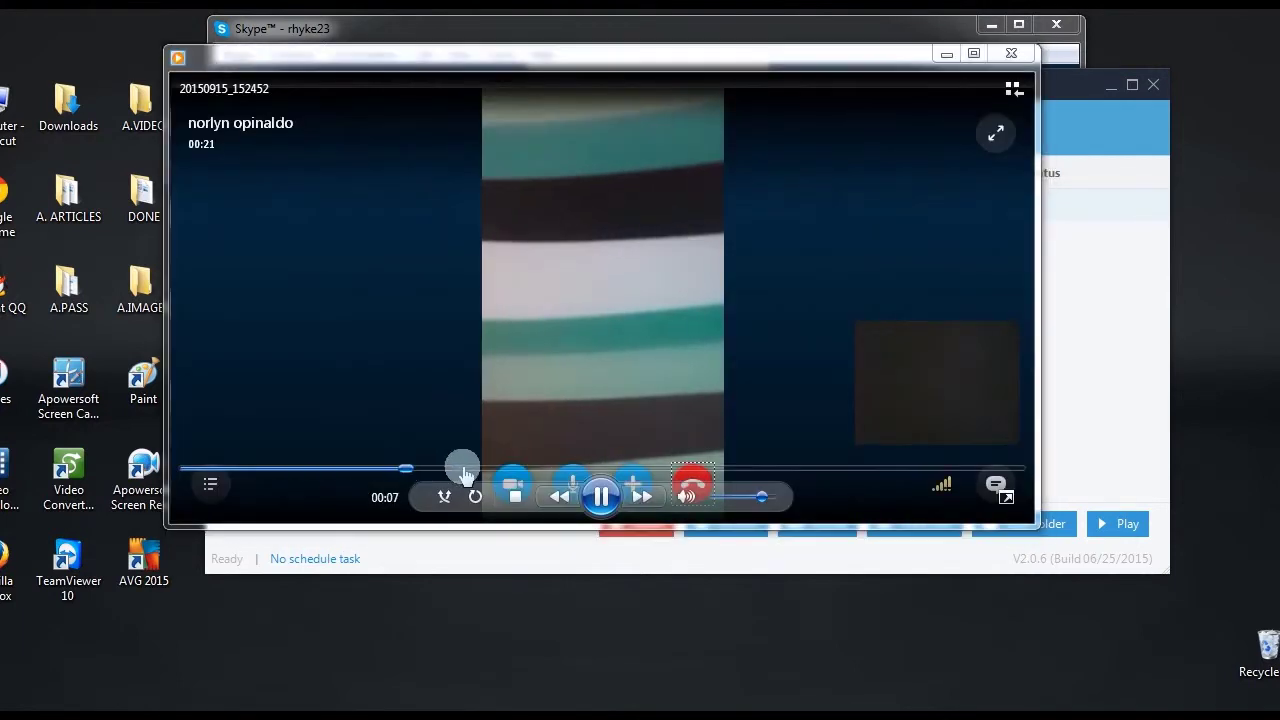
pyautogui.click(521, 470)
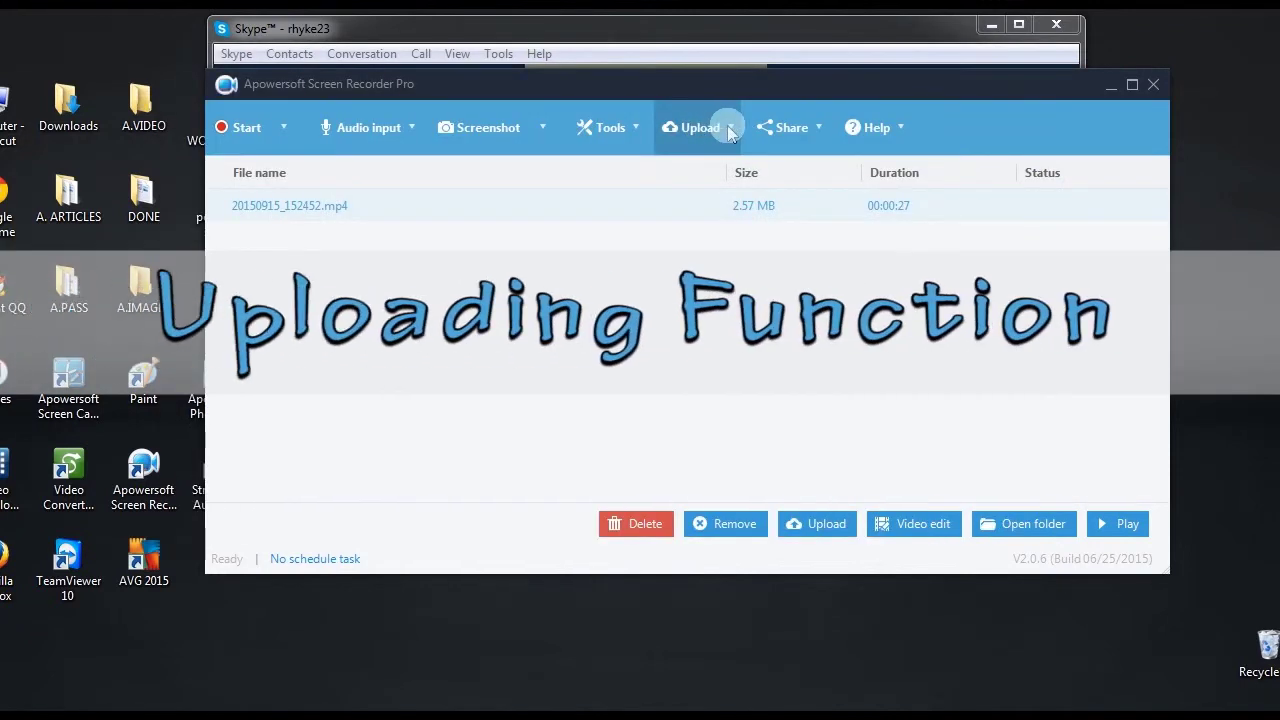
pyautogui.click(728, 126)
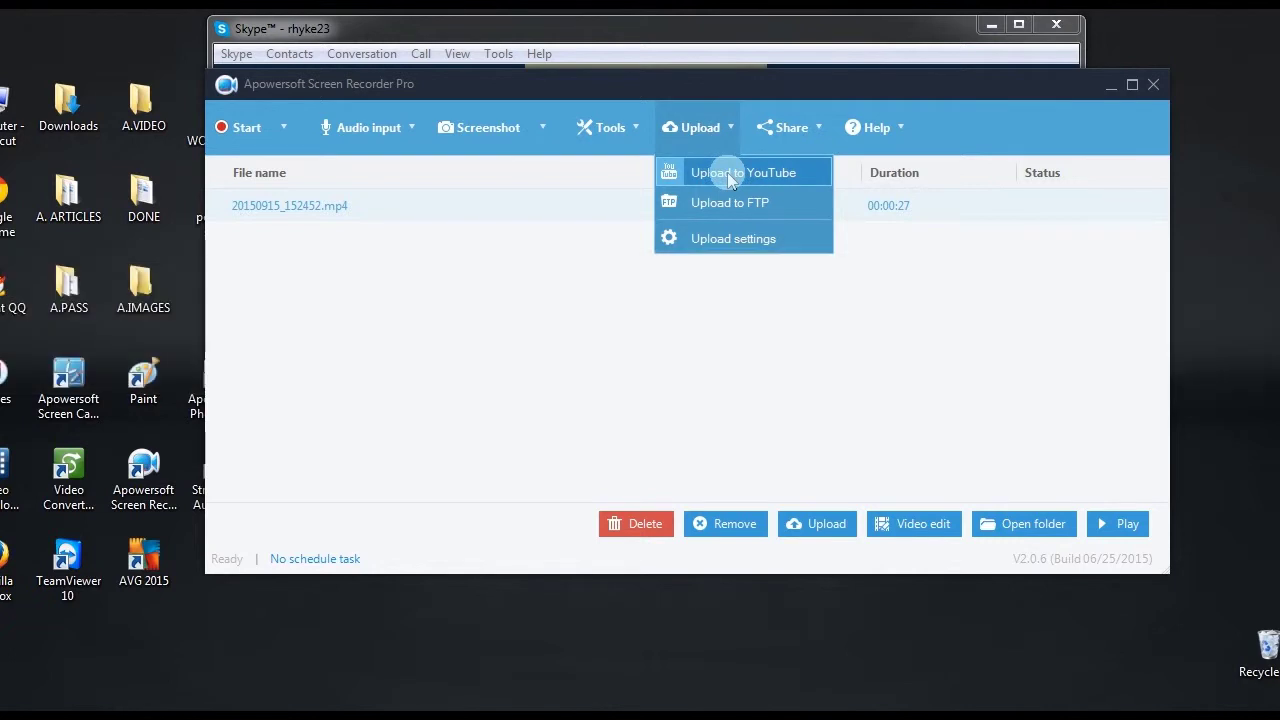
pyautogui.click(727, 172)
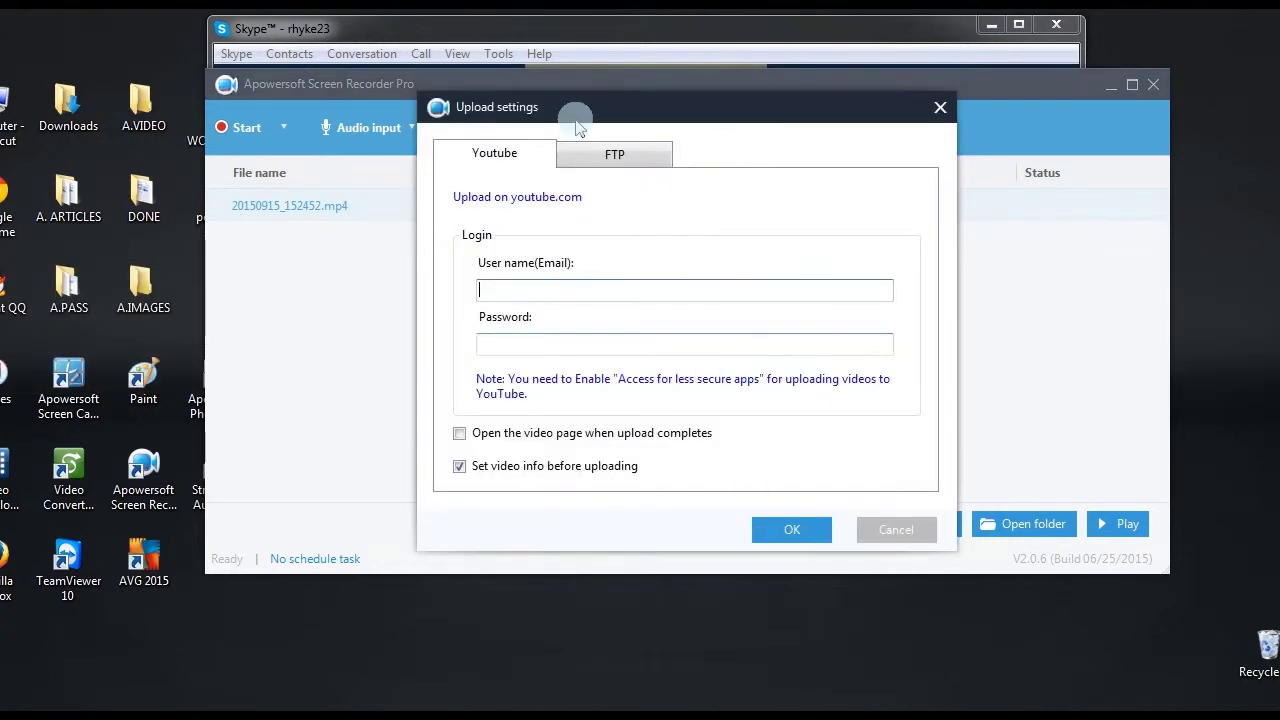
pyautogui.click(626, 160)
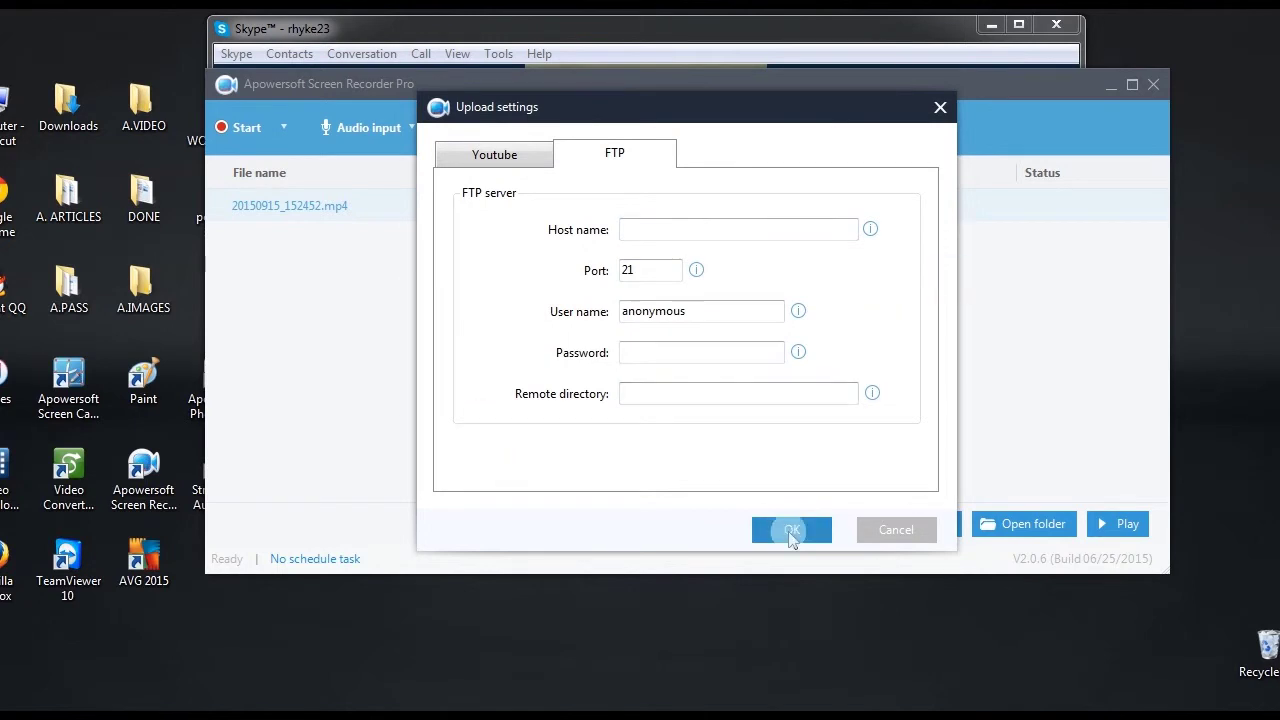
pyautogui.click(940, 107)
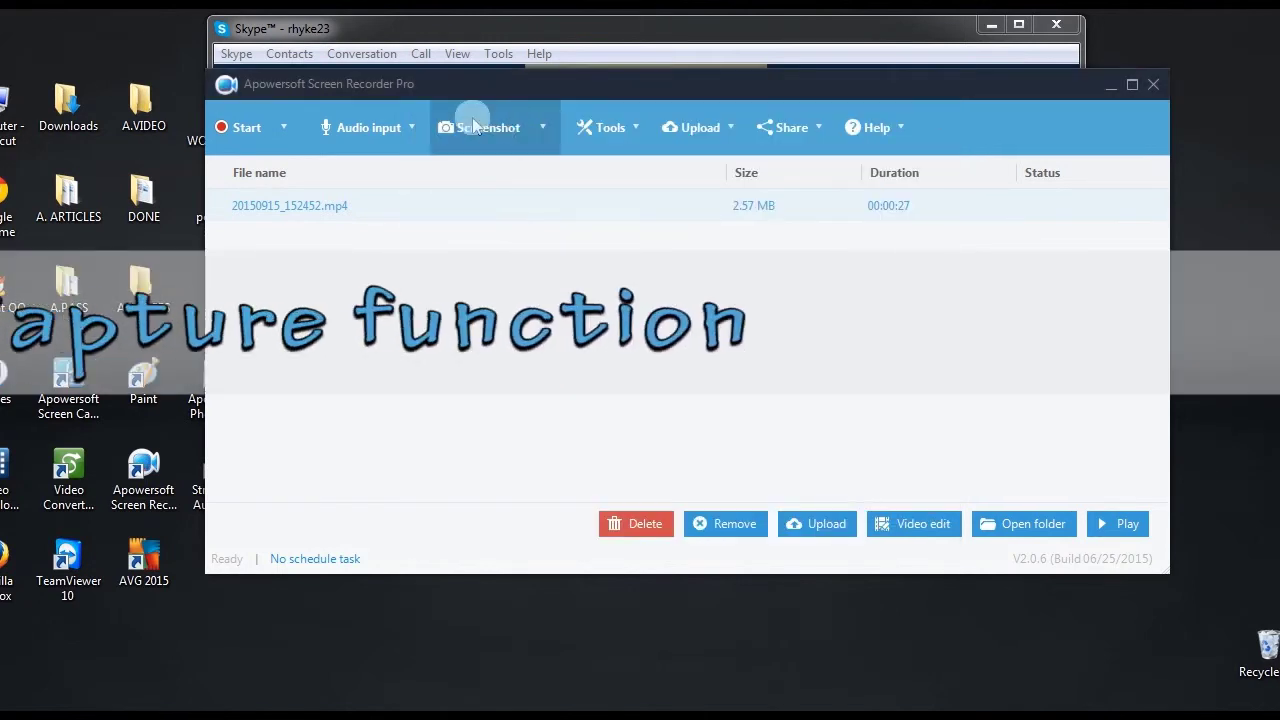
# Capture the Skype window with red 'hi!' text, save it as screenshot_20150915_152627 and open it
pyautogui.click(545, 131)
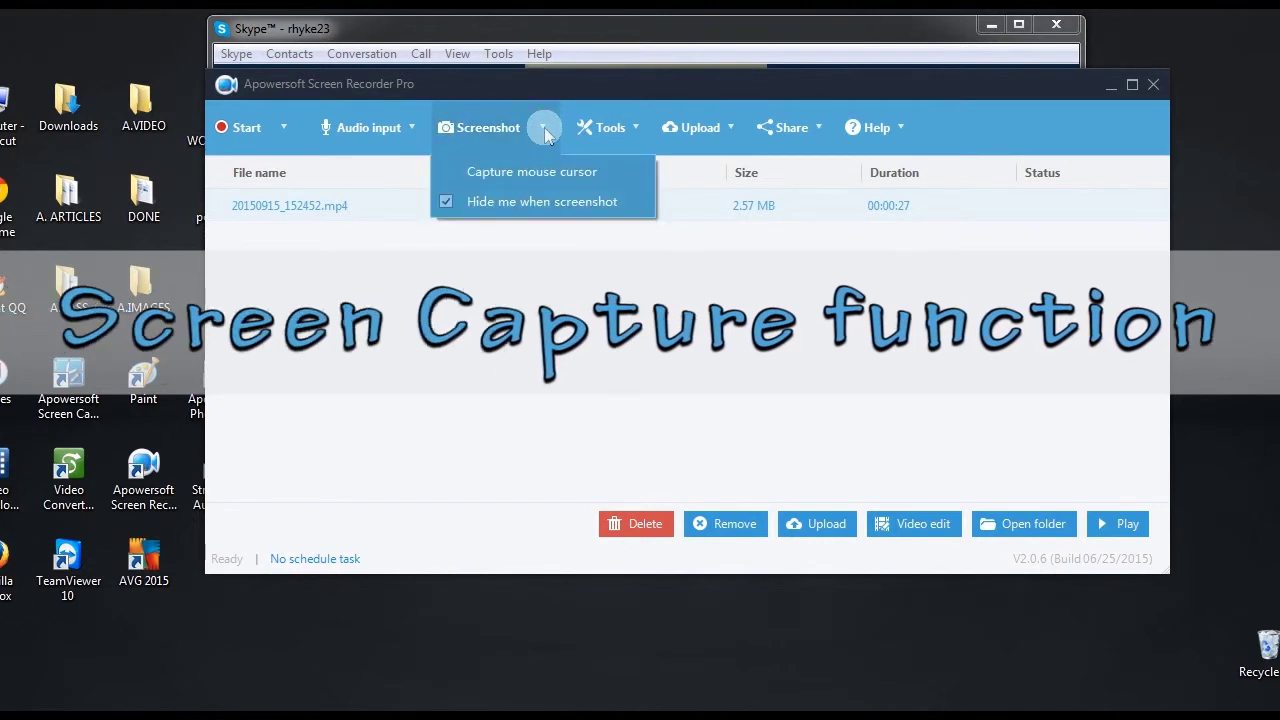
pyautogui.click(478, 126)
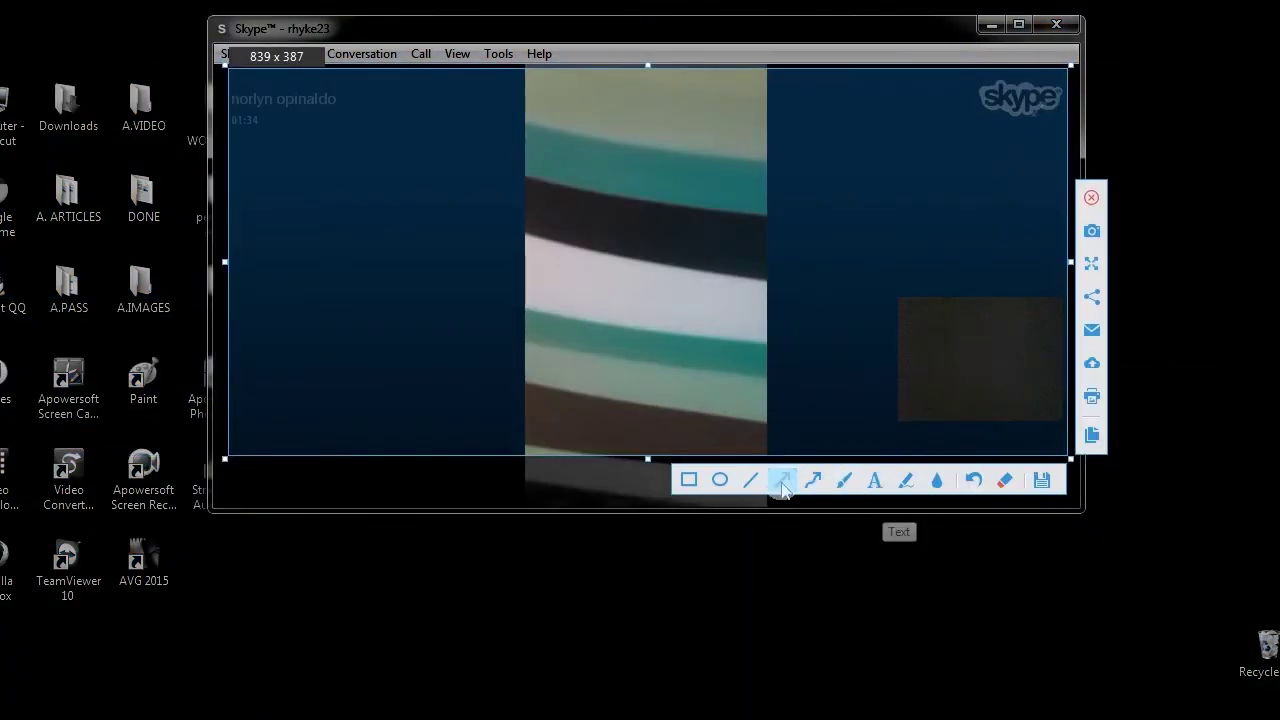
pyautogui.click(874, 482)
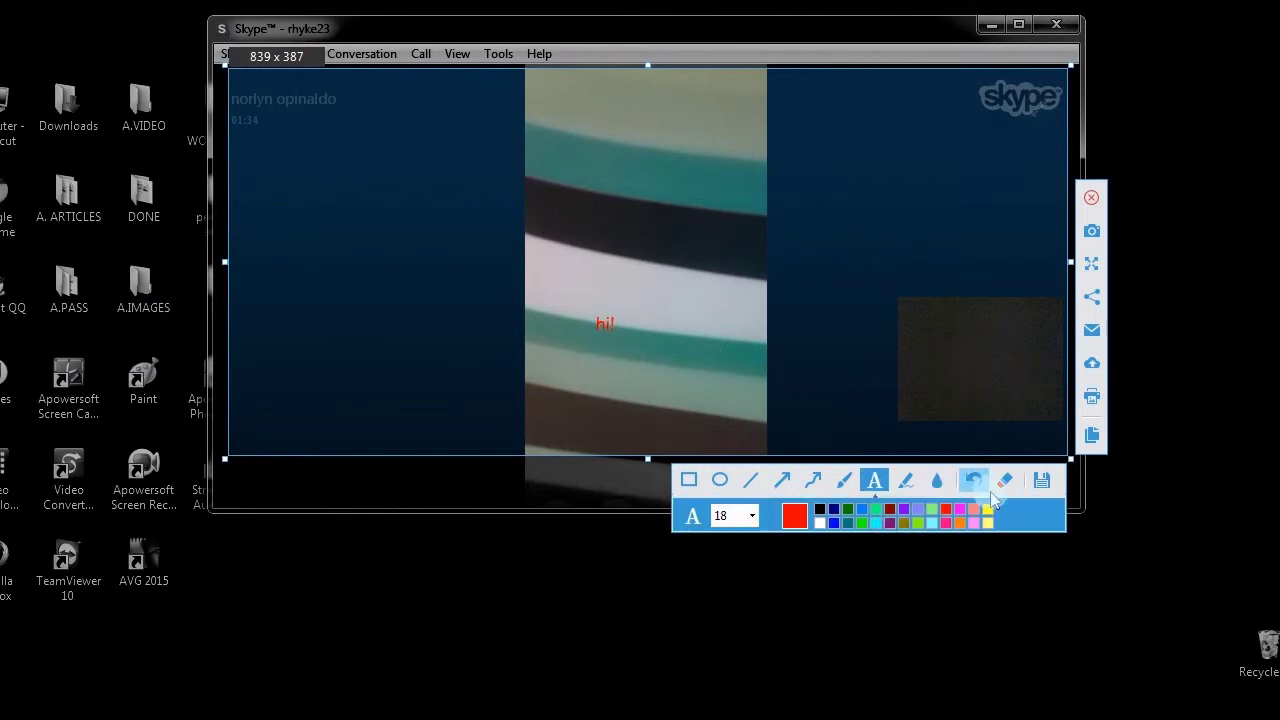
pyautogui.click(417, 143)
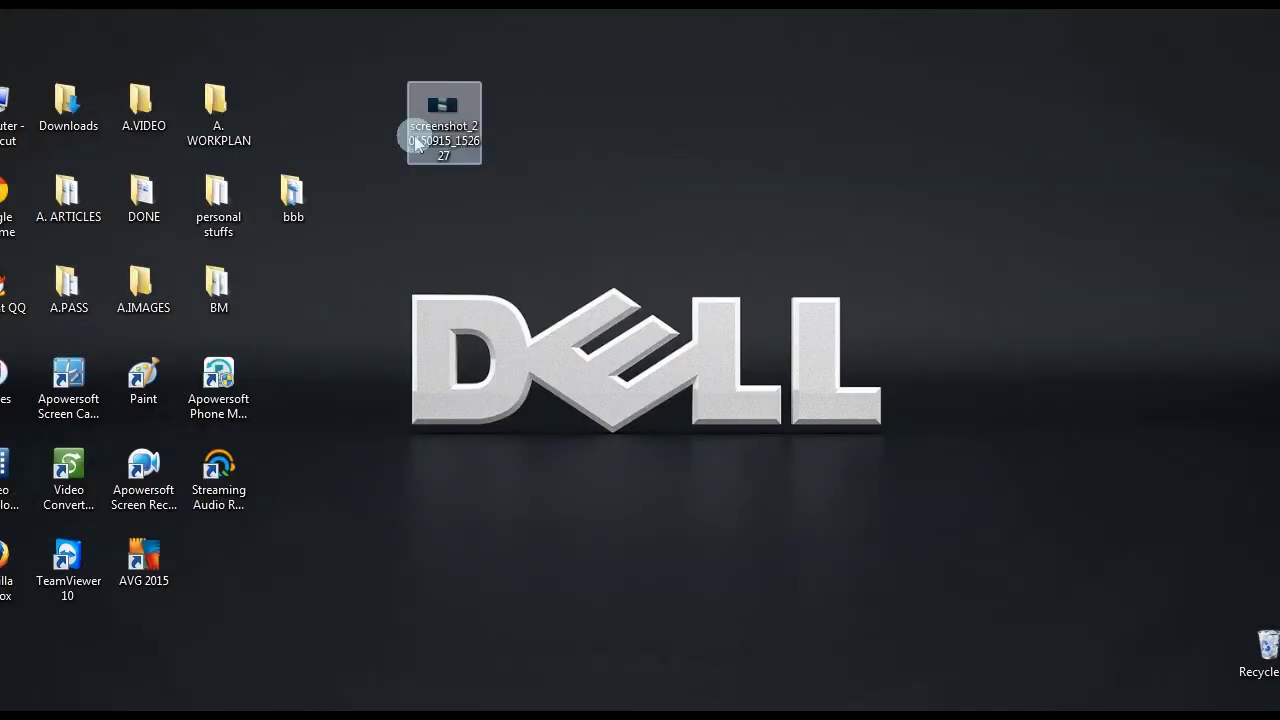
pyautogui.doubleClick(465, 158)
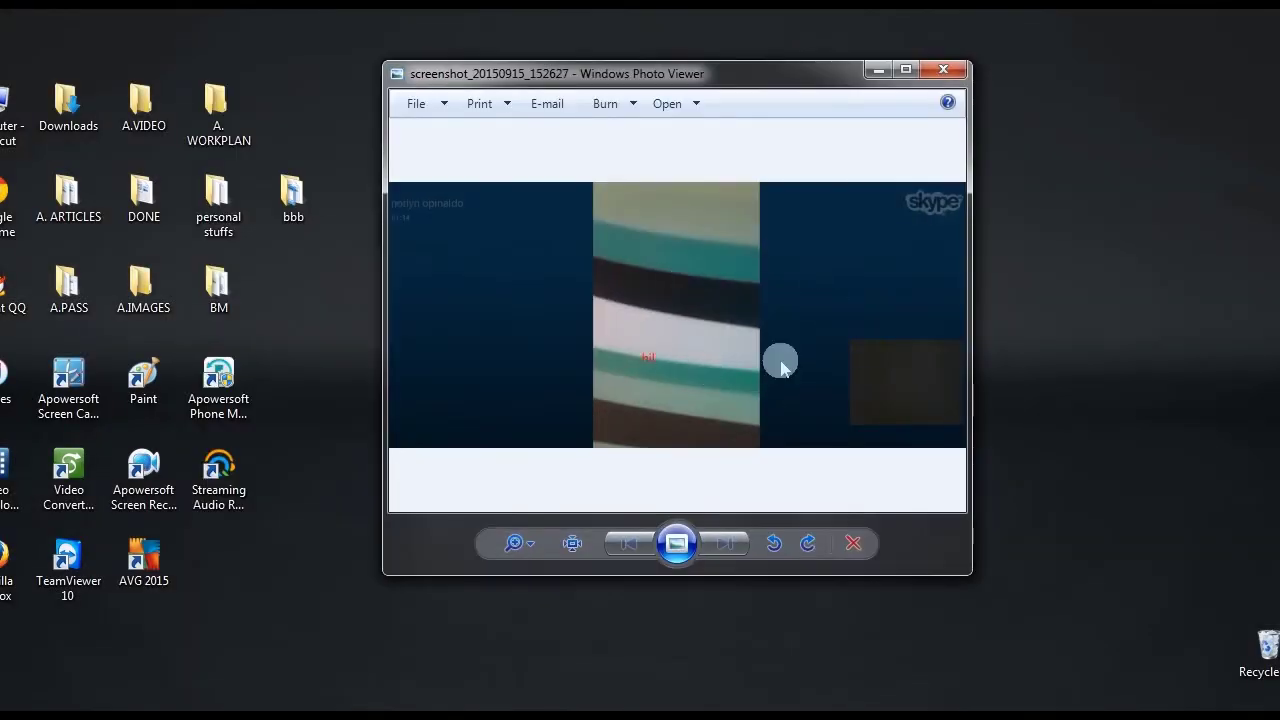